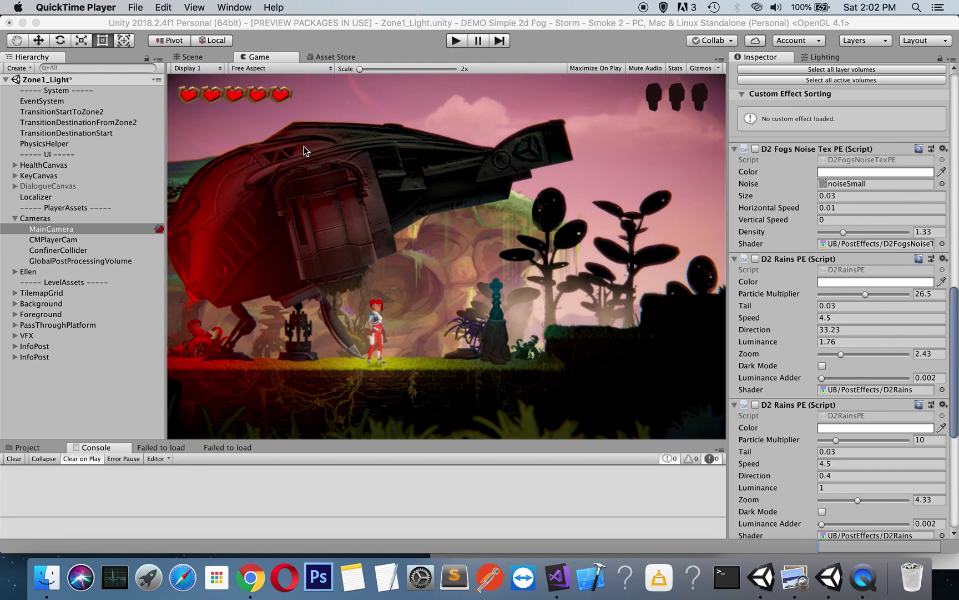
# - Run the Zone1_Light scene in play mode so effects preview live
pyautogui.click(455, 42)
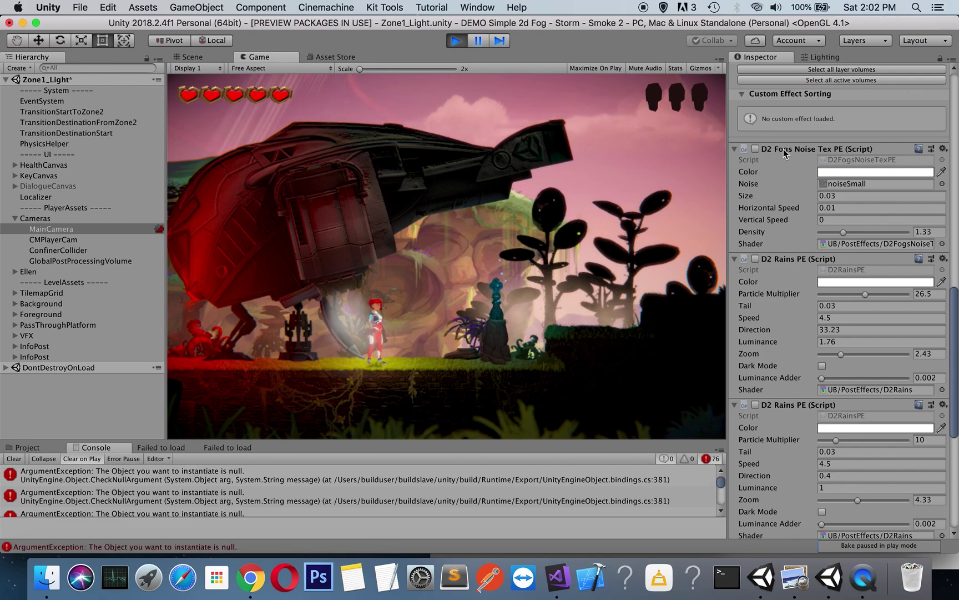
# - Enable D2 Fogs Noise Tex PE and set the fog size to 0.03
pyautogui.click(754, 150)
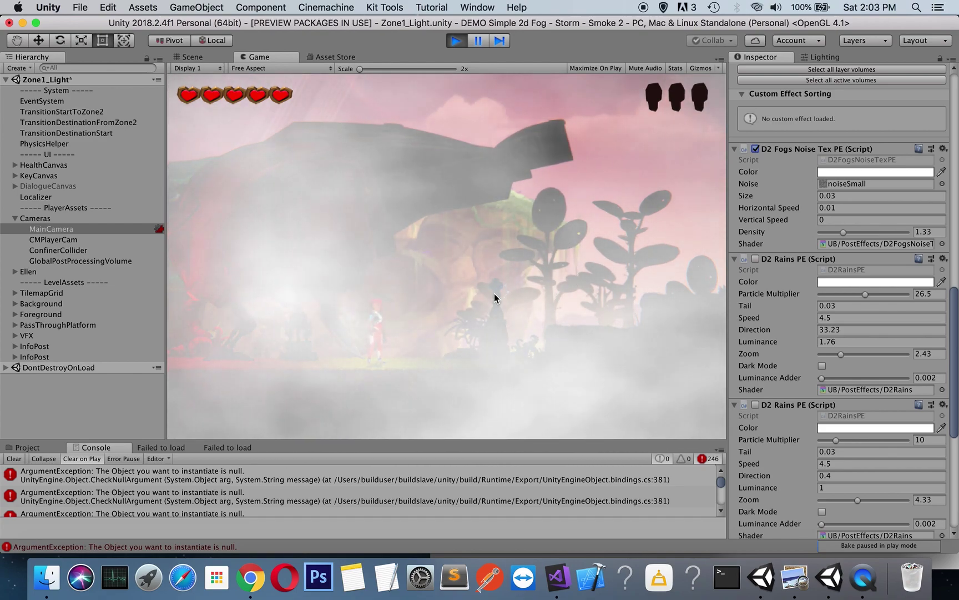
pyautogui.click(820, 219)
pyautogui.press('BackSpace')
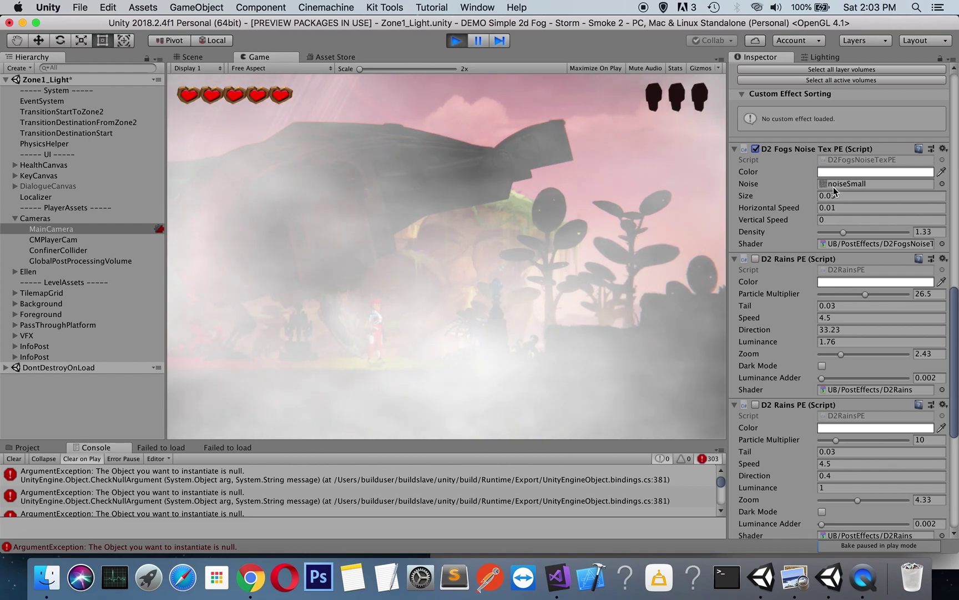
pyautogui.press('Return')
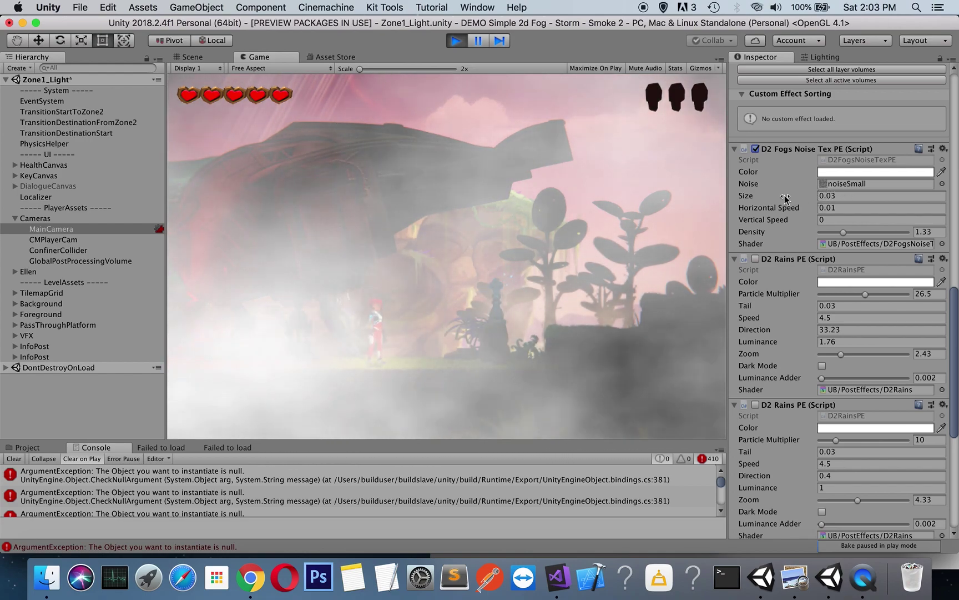
pyautogui.click(852, 196)
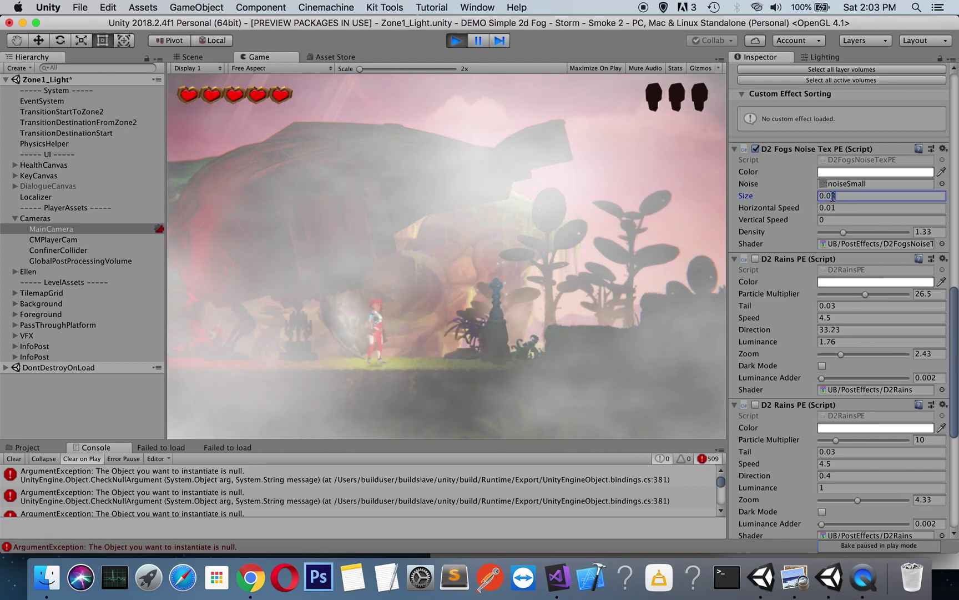
pyautogui.write('0.05')
pyautogui.moveTo(808, 197); pyautogui.dragTo(801, 196)
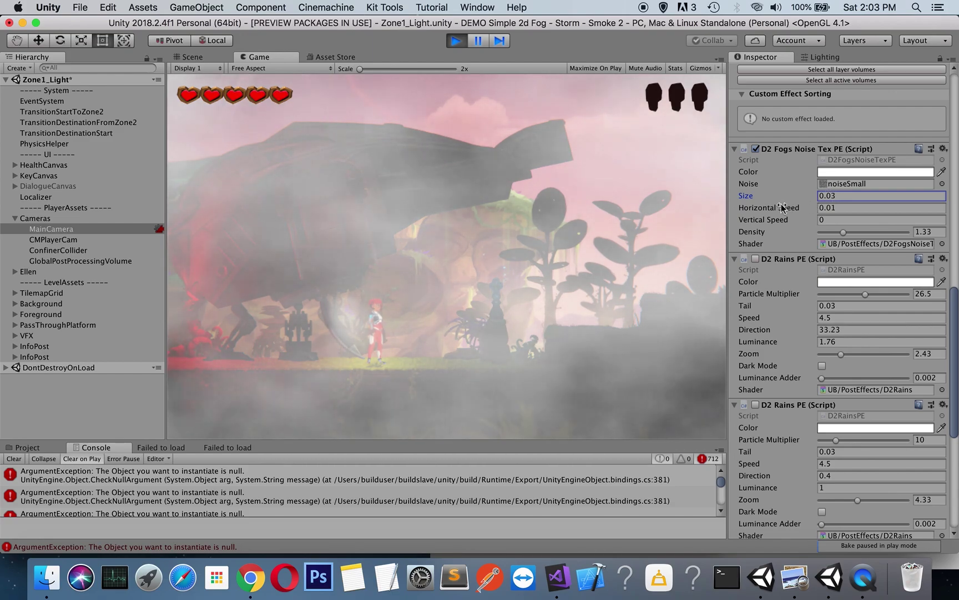
# - Set the fog's horizontal and vertical speeds both to 0.01
pyautogui.moveTo(782, 207); pyautogui.dragTo(789, 210)
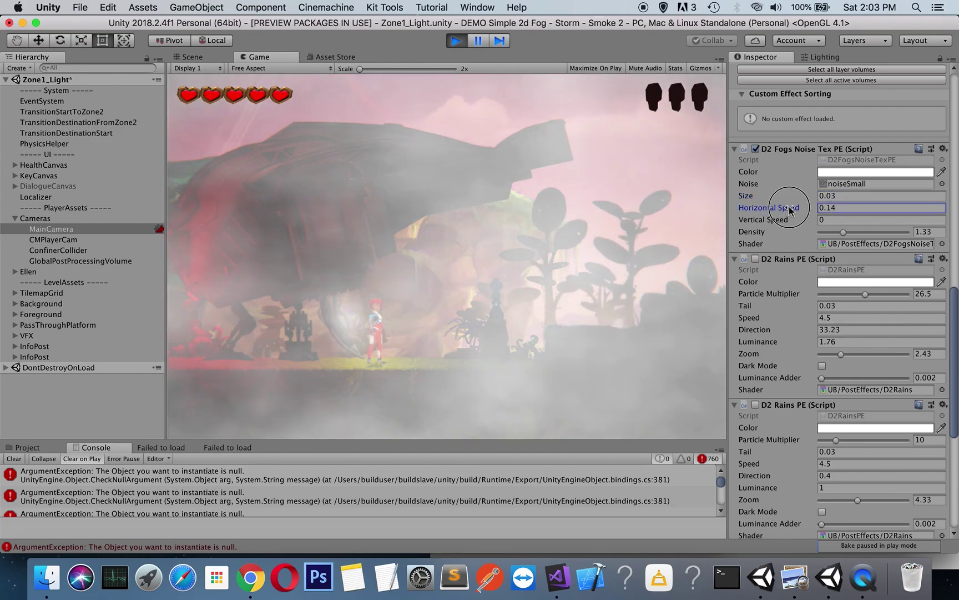
pyautogui.doubleClick(829, 207)
pyautogui.write('0.05')
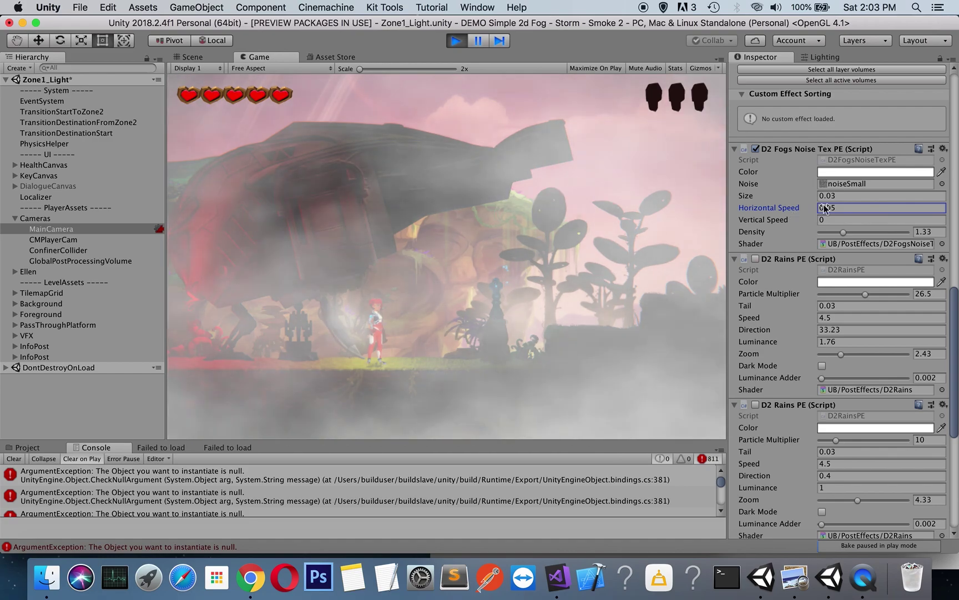
pyautogui.press('BackSpace')
pyautogui.write('1')
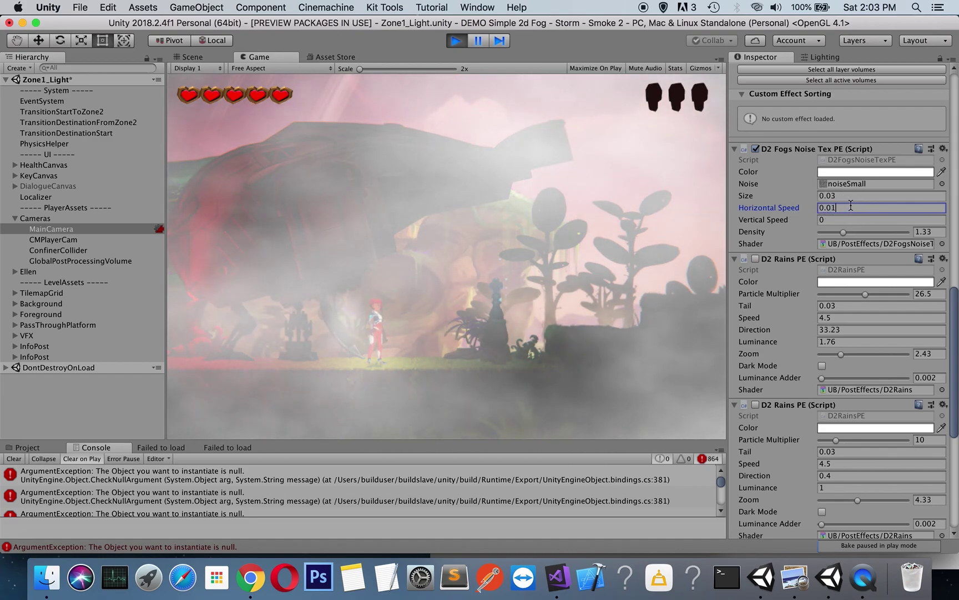
pyautogui.moveTo(801, 219); pyautogui.dragTo(804, 222)
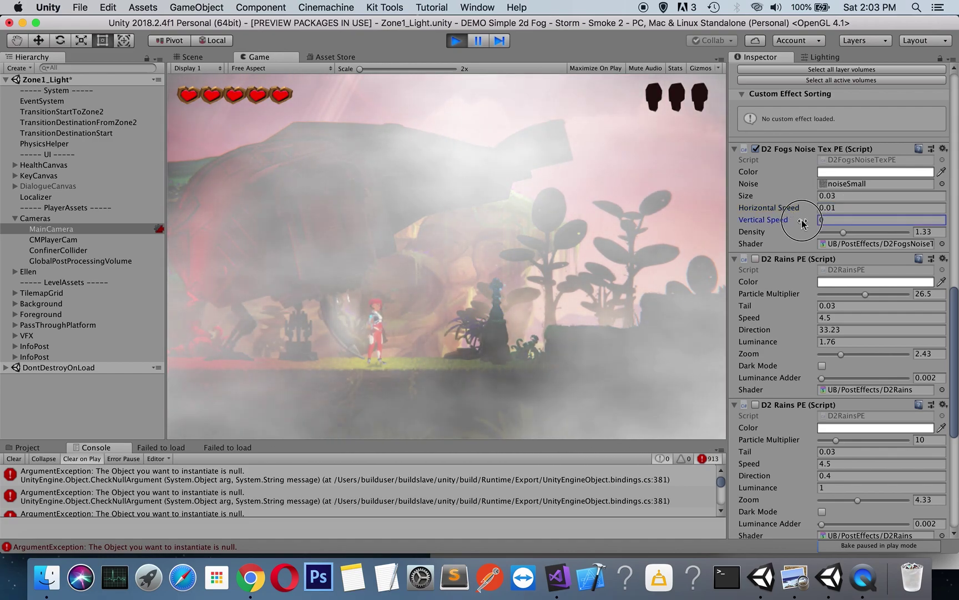
pyautogui.click(850, 220)
pyautogui.write('0.01')
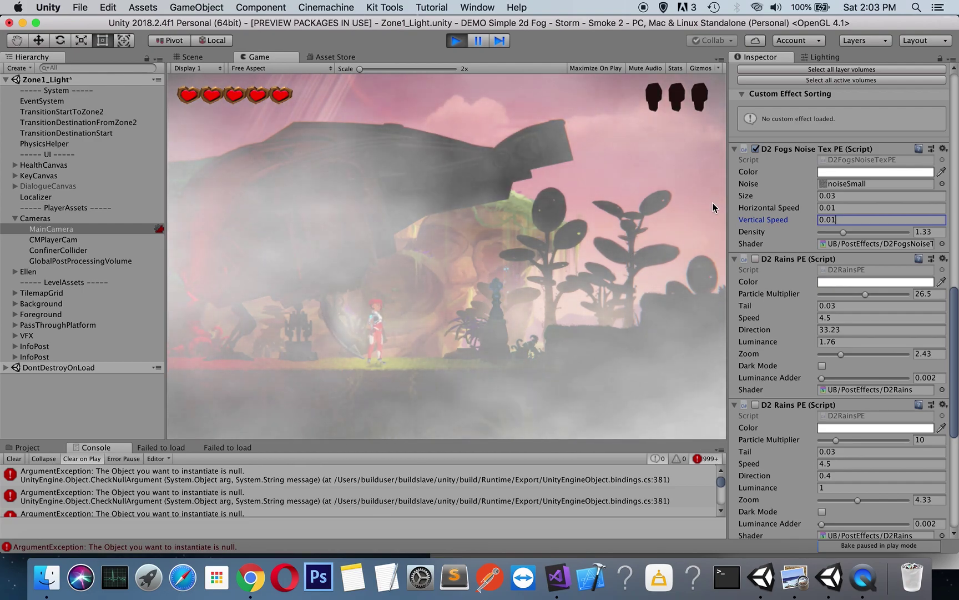
# - Try a reddish fog colour and toggle the fog to compare
pyautogui.click(831, 171)
pyautogui.moveTo(758, 162); pyautogui.dragTo(692, 161)
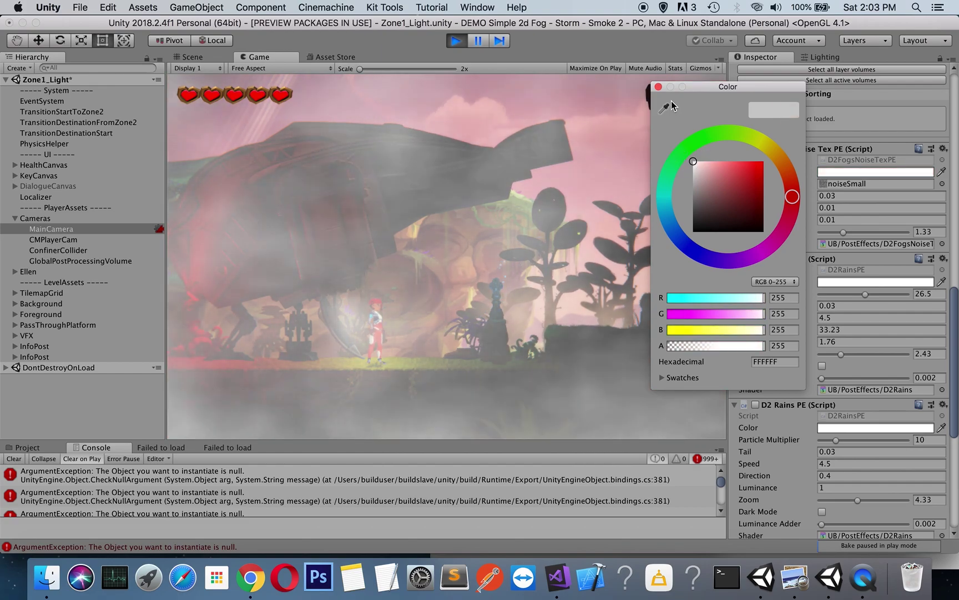
pyautogui.click(659, 87)
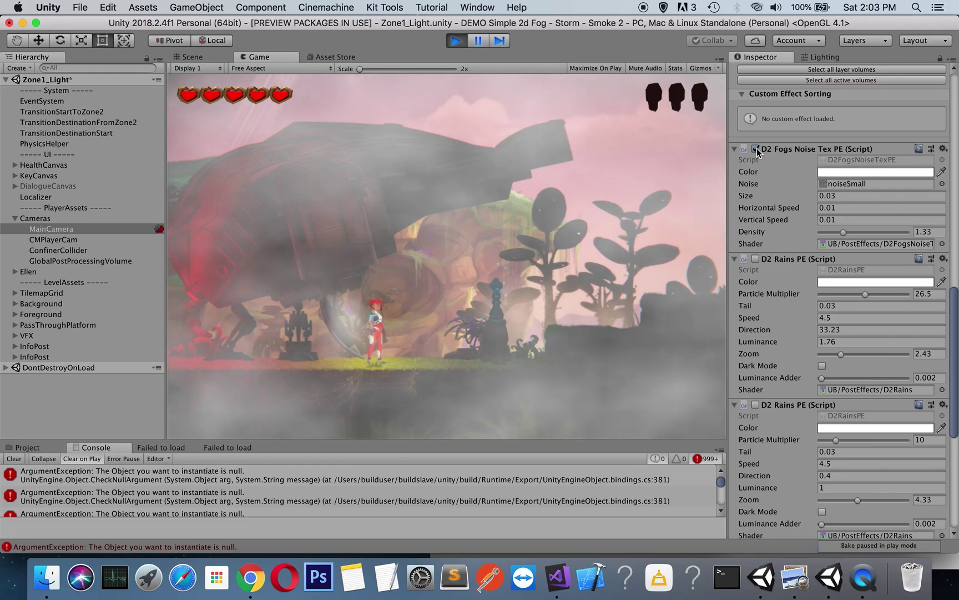
pyautogui.click(756, 148)
# - Set fog vertical speed 0 and density 1.48, then disable D2 Fogs Noise Tex PE
pyautogui.click(833, 220)
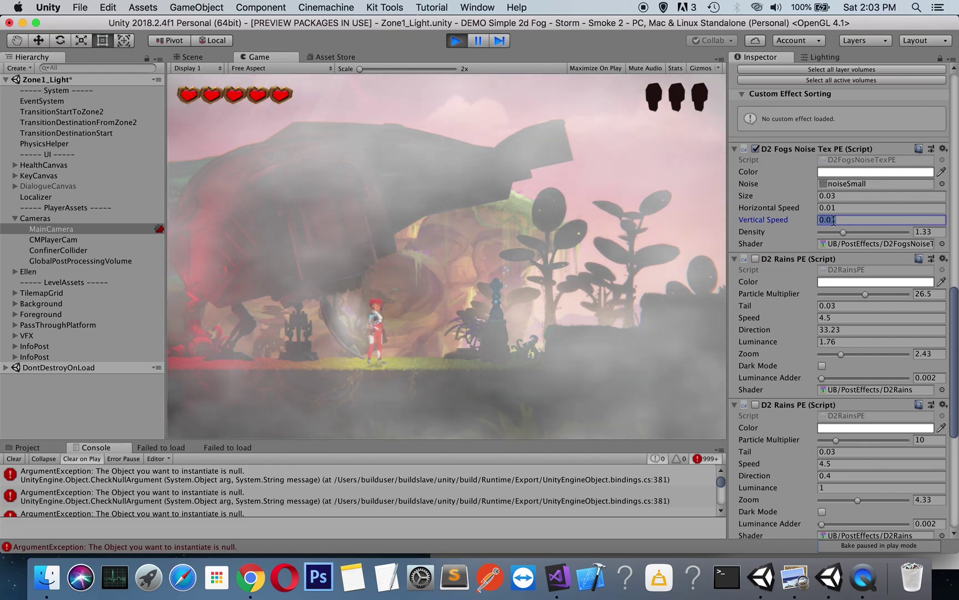
pyautogui.write('0')
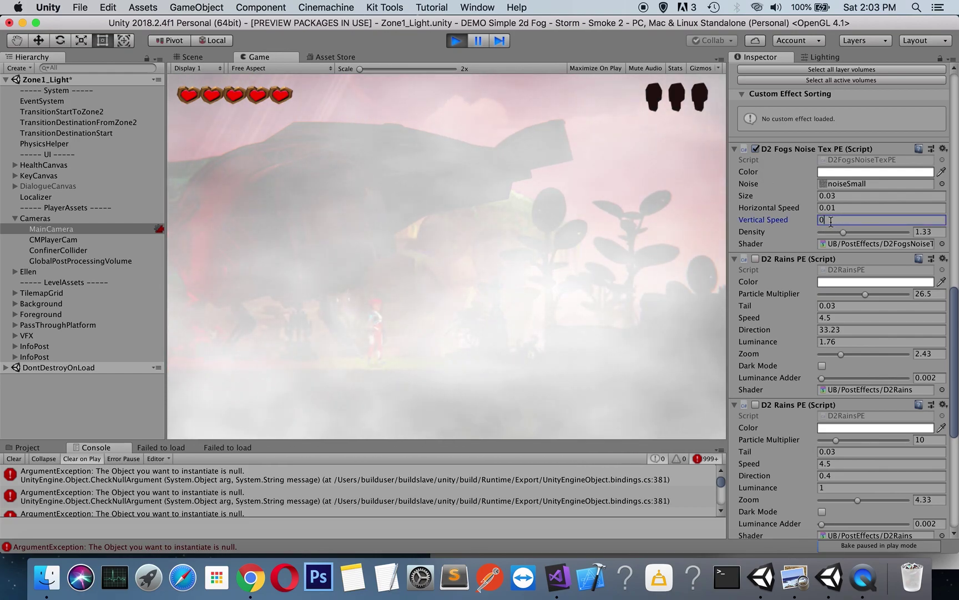
pyautogui.moveTo(843, 232); pyautogui.dragTo(849, 232)
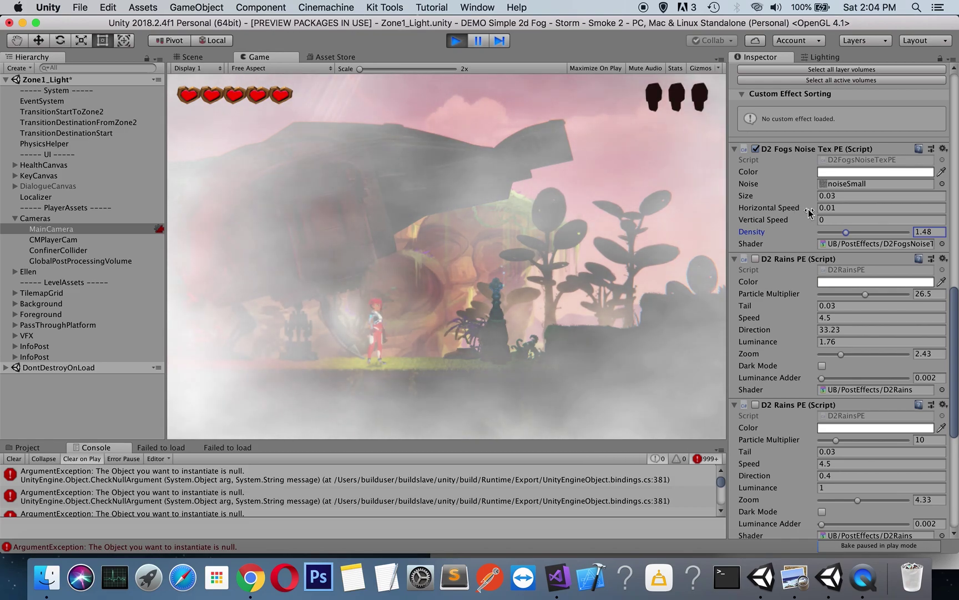
pyautogui.doubleClick(831, 208)
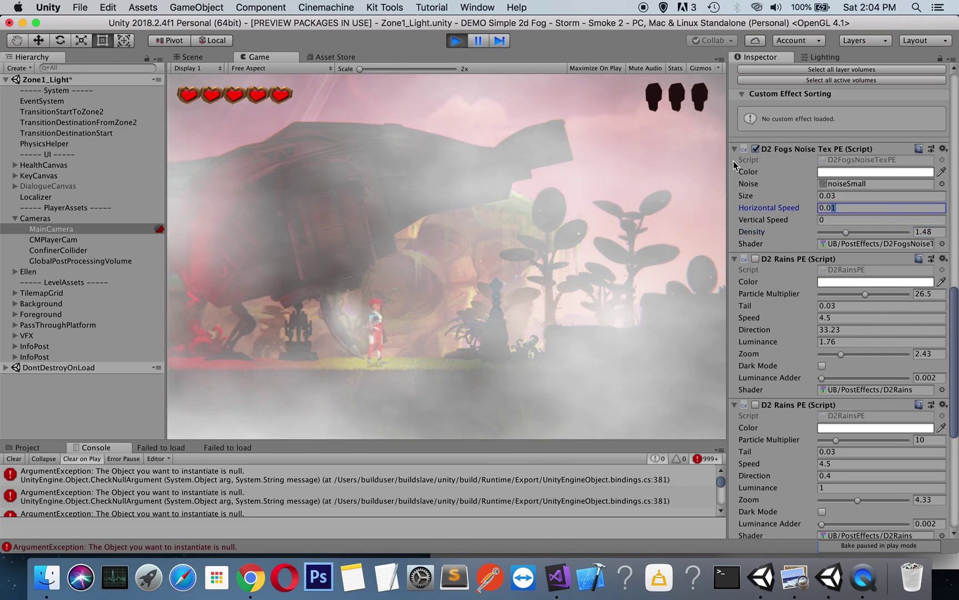
pyautogui.click(756, 149)
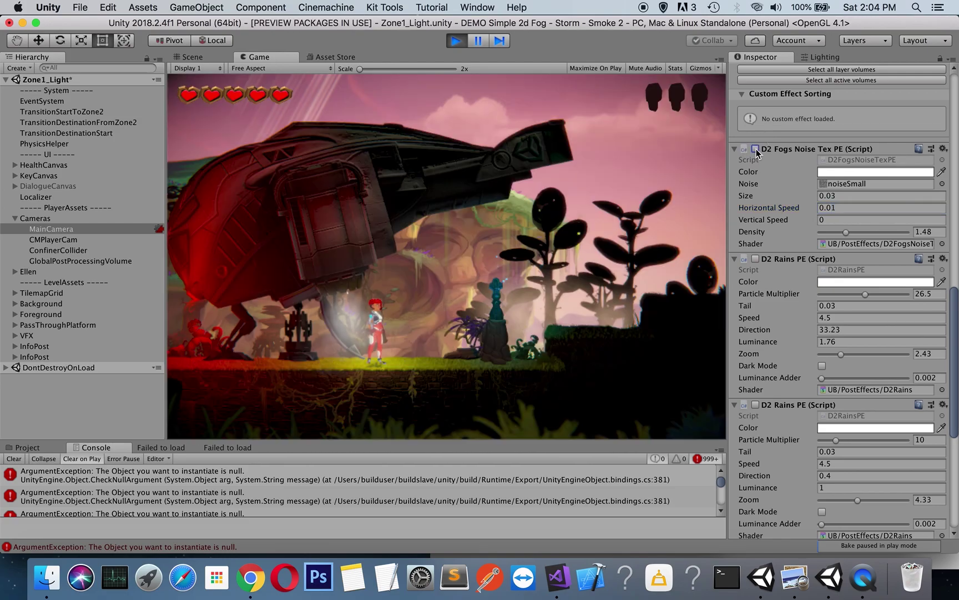
# - Enable D2 Rains PE with multiplier 14.5, direction 2.92, speed 2.1 and zoom 6.7
pyautogui.click(756, 260)
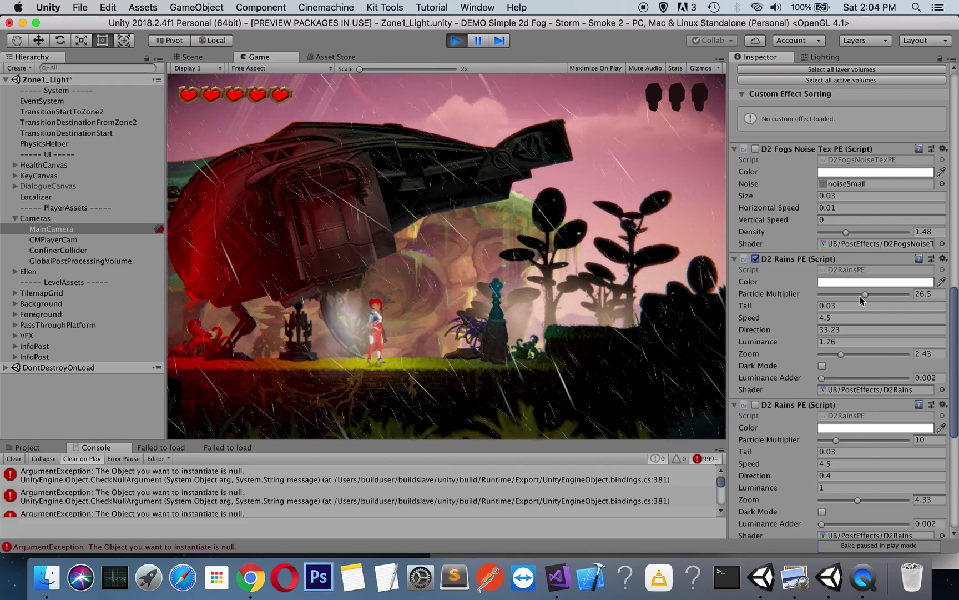
pyautogui.moveTo(863, 295); pyautogui.dragTo(843, 298)
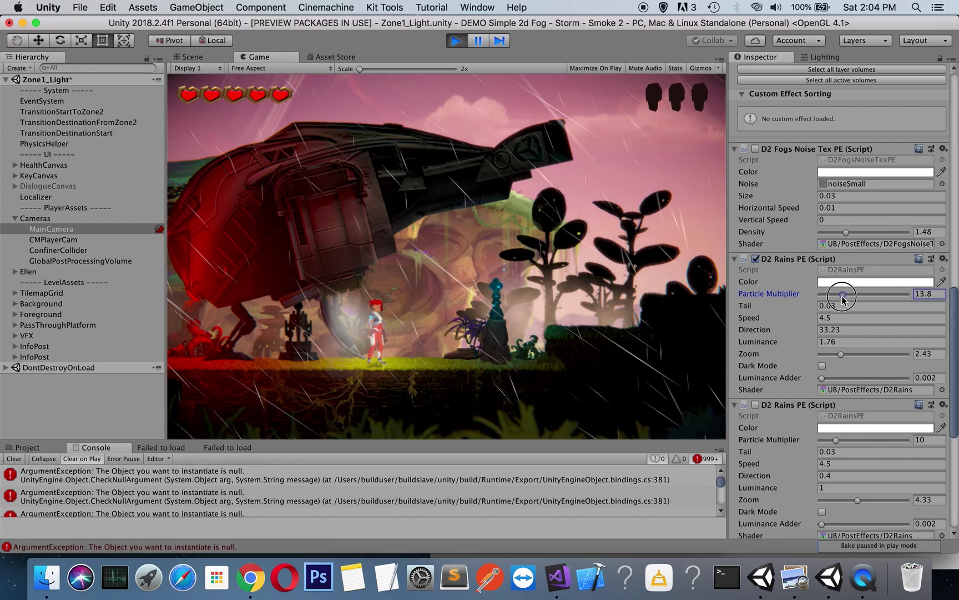
pyautogui.click(782, 333)
pyautogui.write('0')
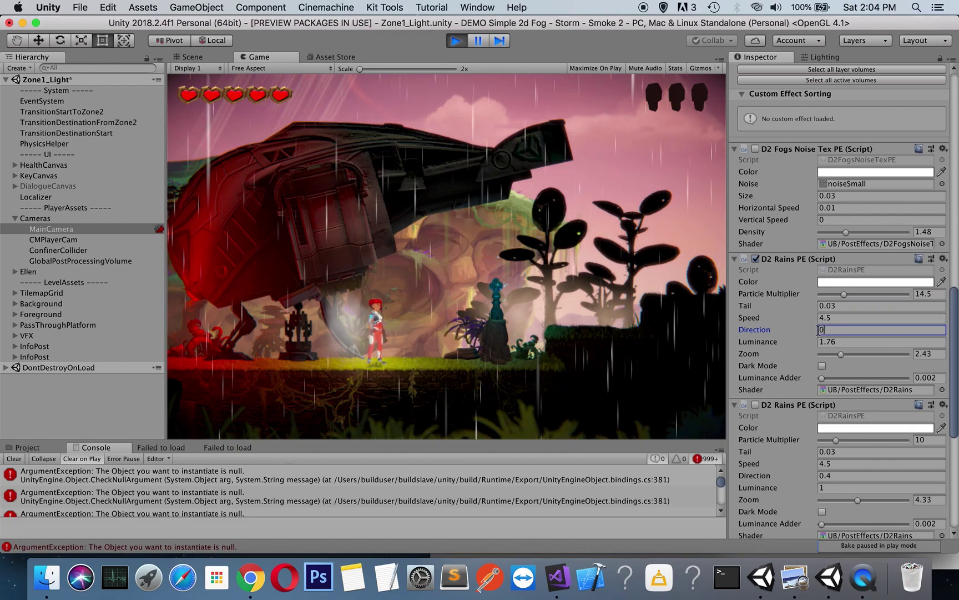
pyautogui.click(795, 318)
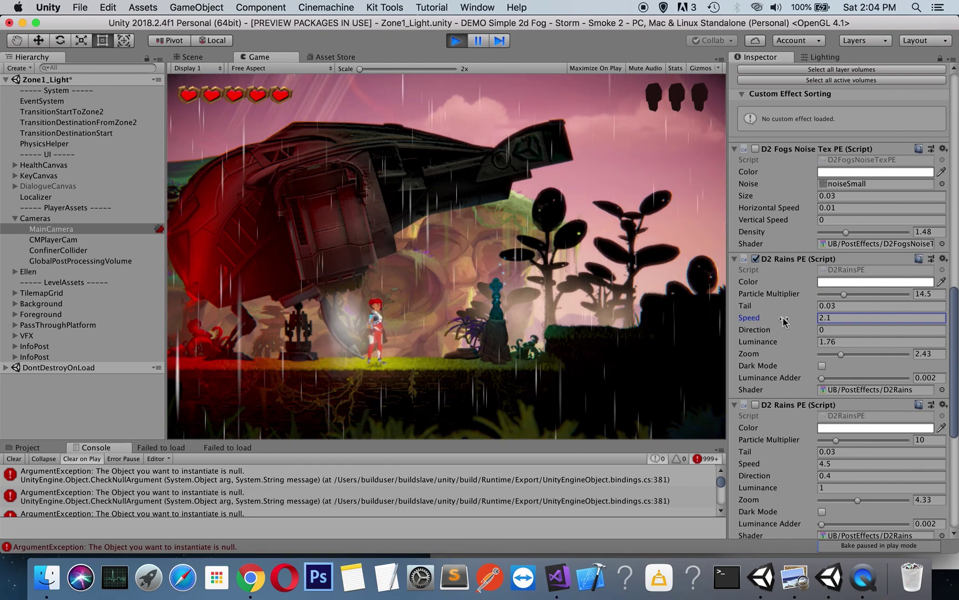
pyautogui.click(784, 330)
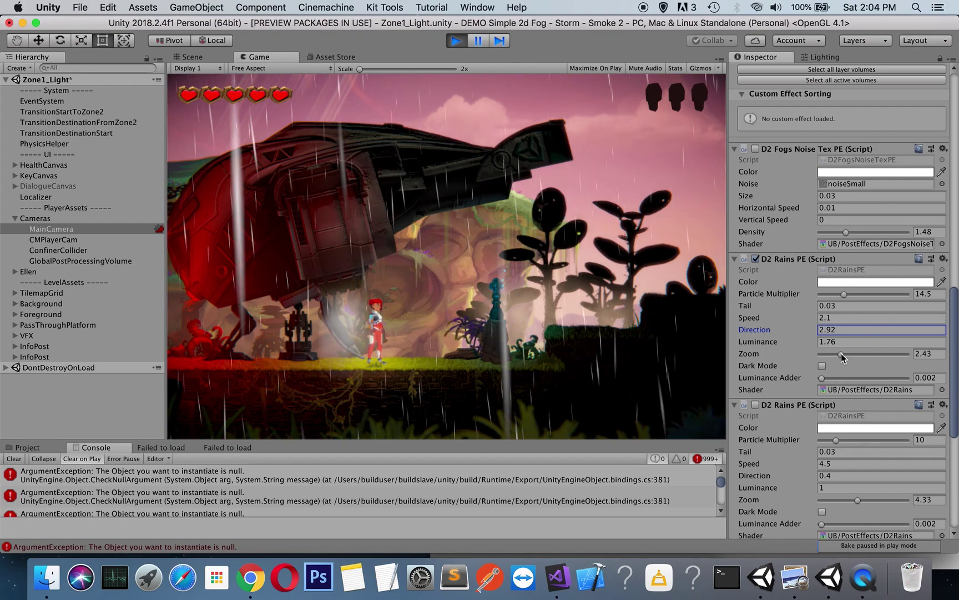
pyautogui.click(841, 354)
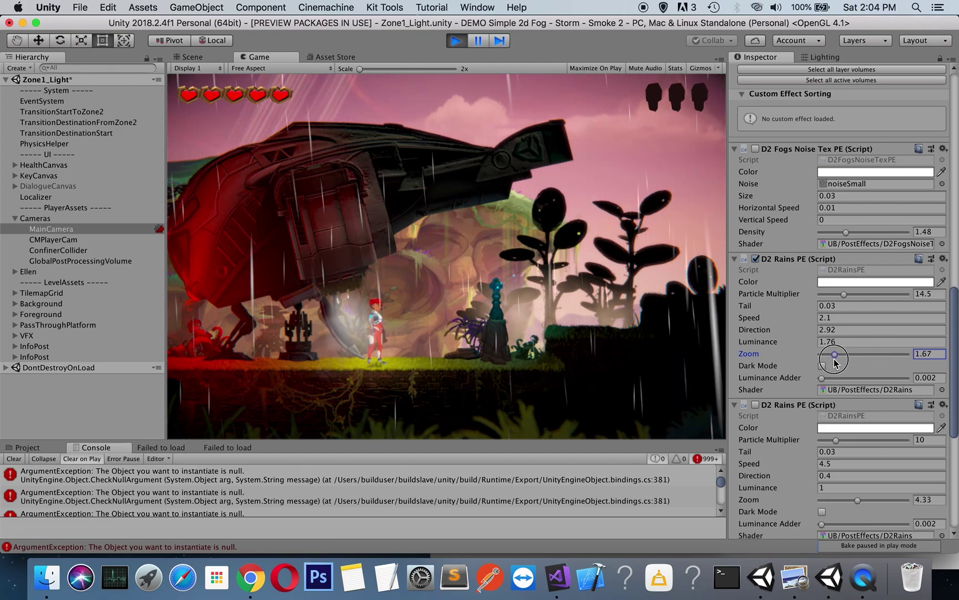
# - Set rain zoom 2.89 and speed 3.27, trying tail 0.01 before keeping 0.03
pyautogui.moveTo(834, 362)
pyautogui.mouseDown()
pyautogui.moveTo(854, 356)
pyautogui.moveTo(844, 357)
pyautogui.mouseUp()
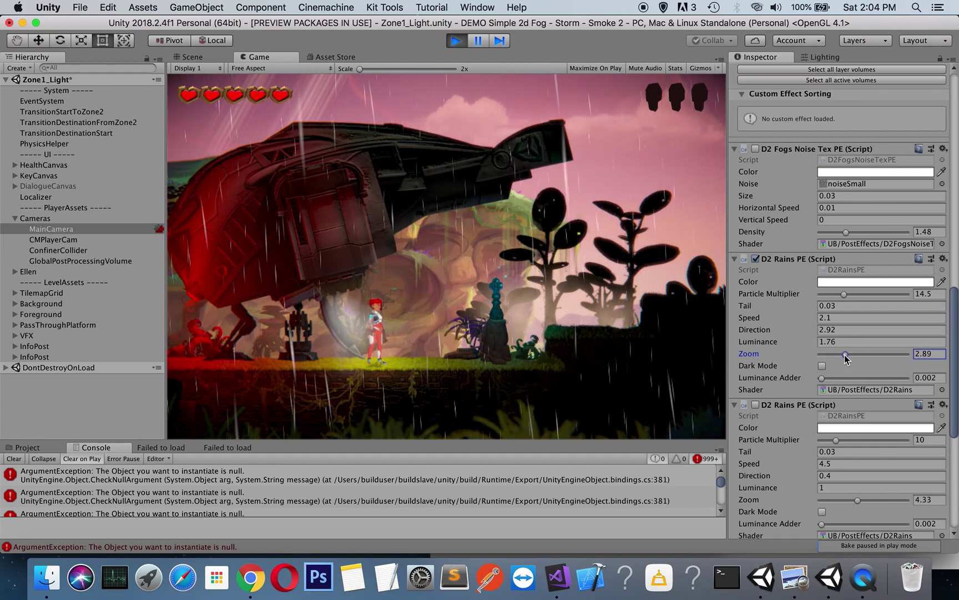
pyautogui.moveTo(777, 319); pyautogui.dragTo(806, 320)
pyautogui.click(834, 305)
pyautogui.write('0.01')
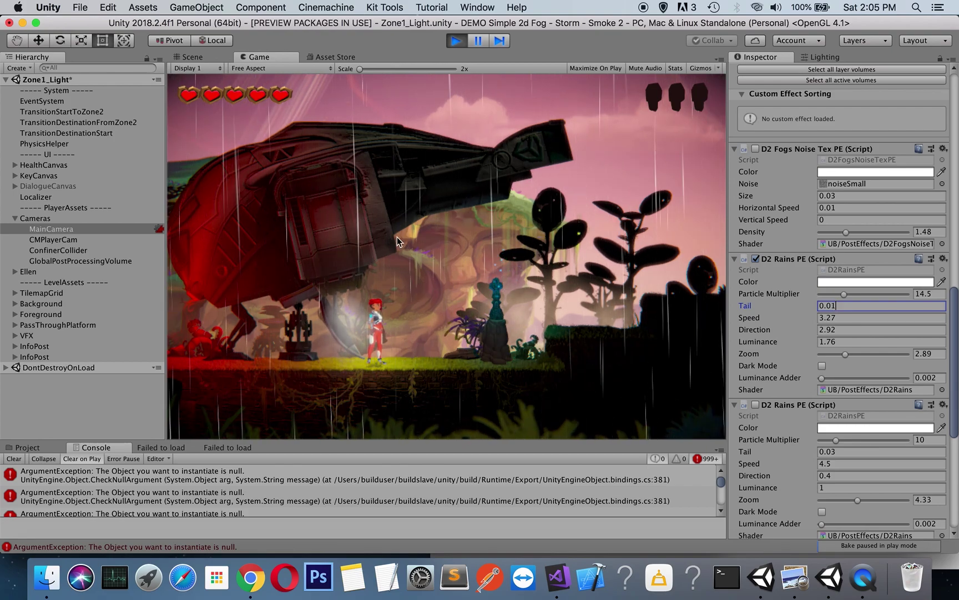
pyautogui.click(833, 307)
pyautogui.write('0.03')
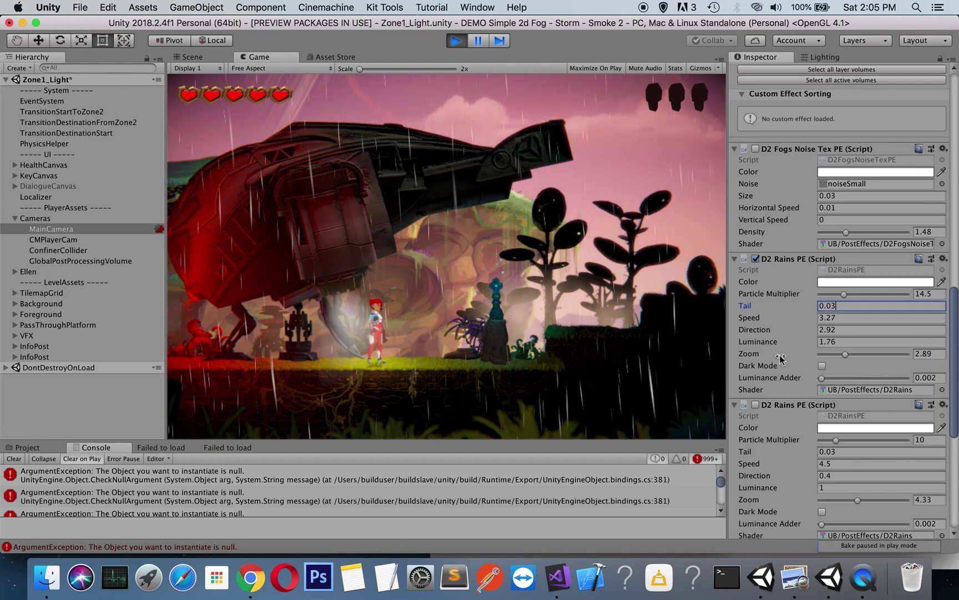
# - Switch the rain off, enable D2 Snows PE and lower its zoom to 3.83
pyautogui.click(756, 258)
pyautogui.scroll(-5, 820, 310)
pyautogui.scroll(-1, 819, 319)
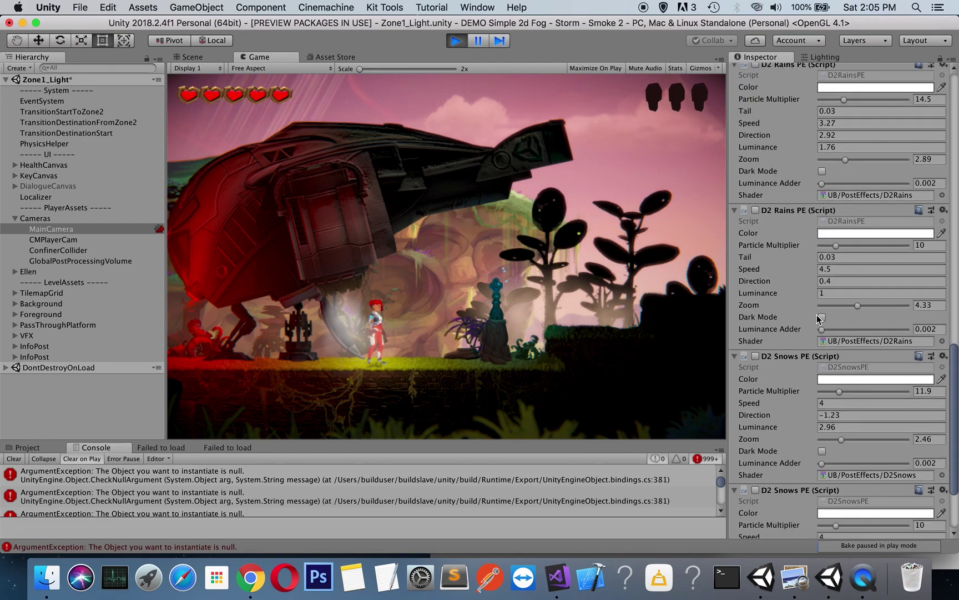
pyautogui.click(756, 356)
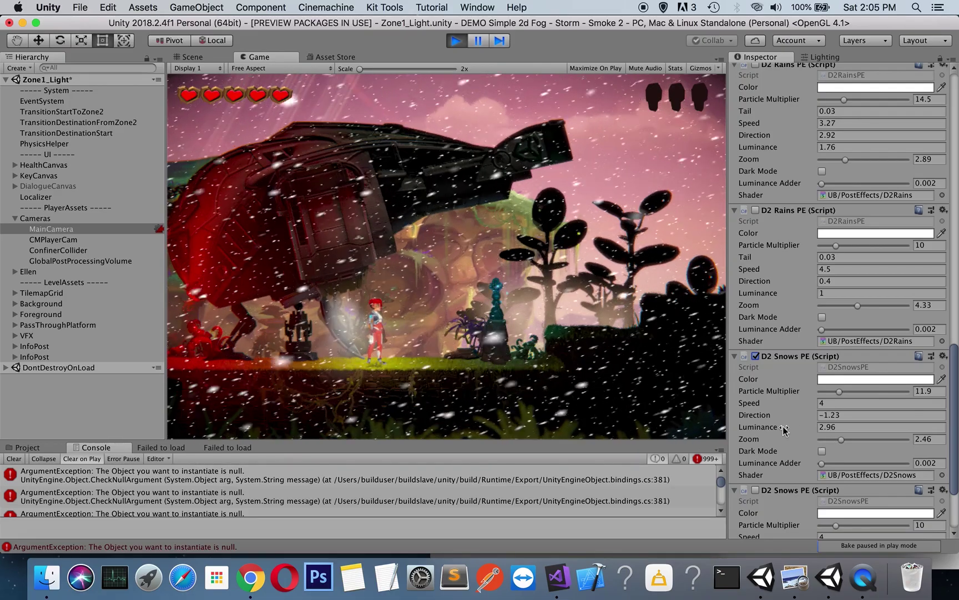
pyautogui.moveTo(840, 439); pyautogui.dragTo(854, 443)
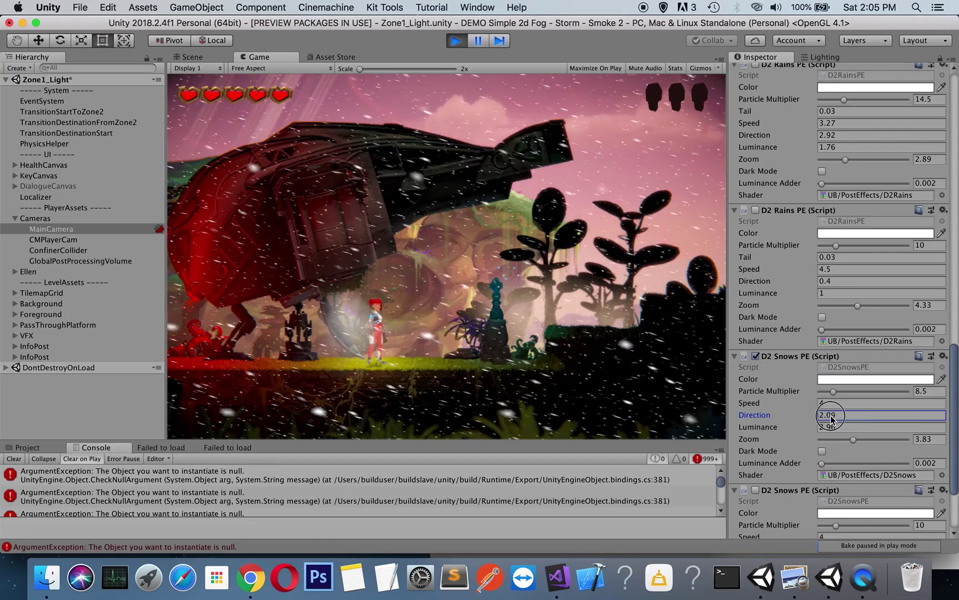
# - Set snow direction 2 and speed 4.73, then switch the snow effect off
pyautogui.write('2')
pyautogui.click(800, 408)
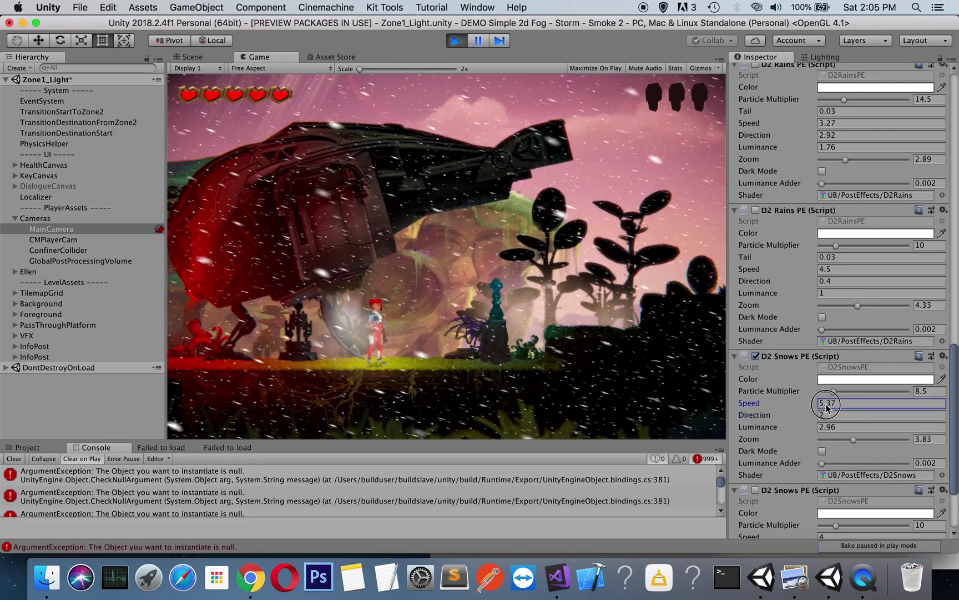
pyautogui.moveTo(826, 408)
pyautogui.mouseDown()
pyautogui.moveTo(813, 408)
pyautogui.moveTo(824, 408)
pyautogui.mouseUp()
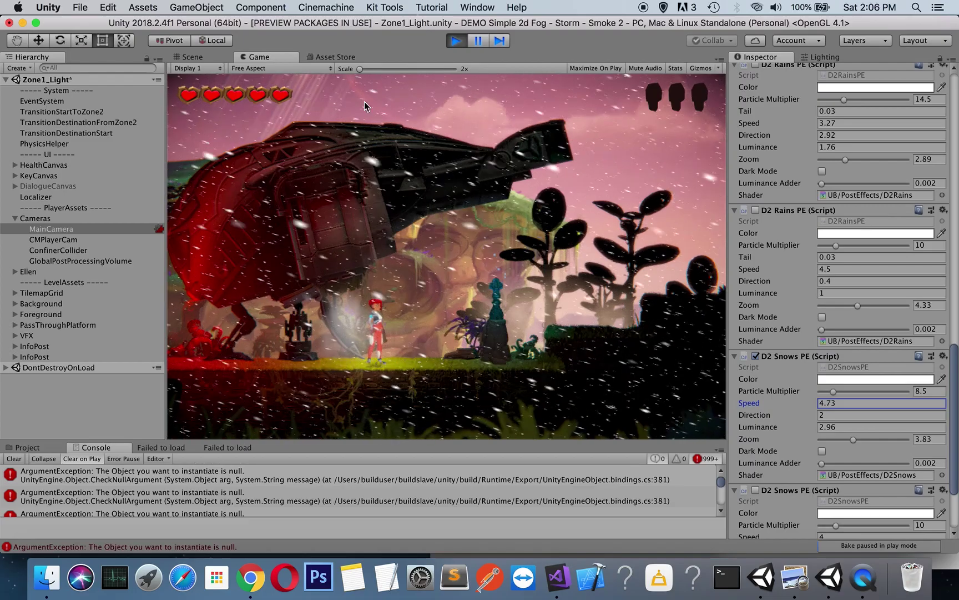
pyautogui.click(756, 356)
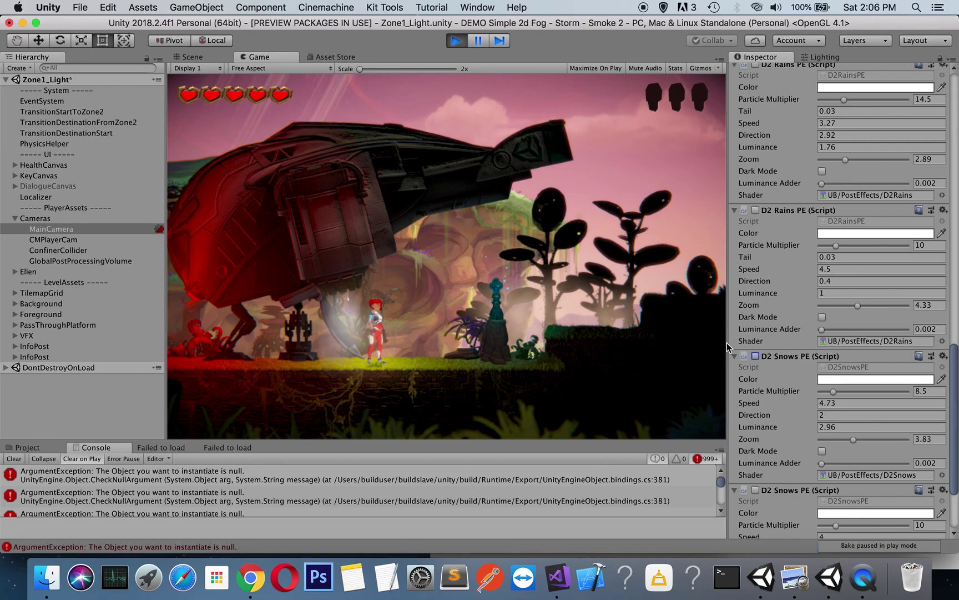
pyautogui.click(756, 356)
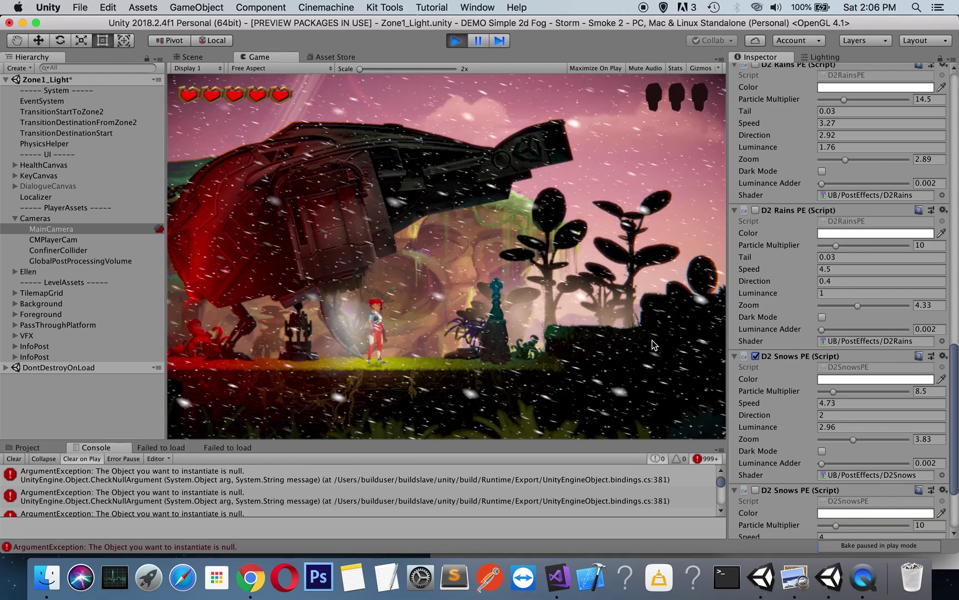
pyautogui.click(756, 356)
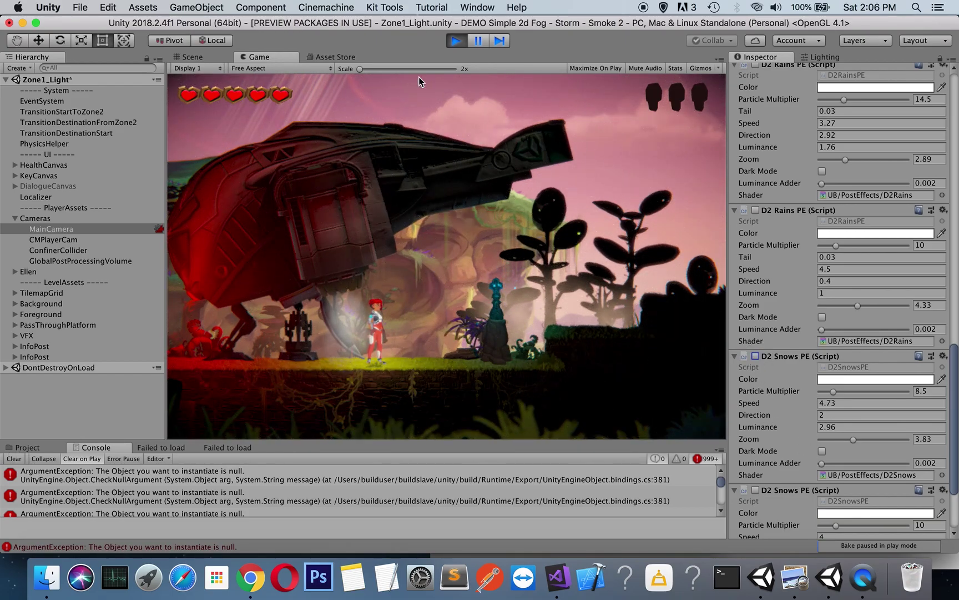
# - Stop the game, save Zone1_Light and open the Zone1 scene from Scenes
pyautogui.click(455, 43)
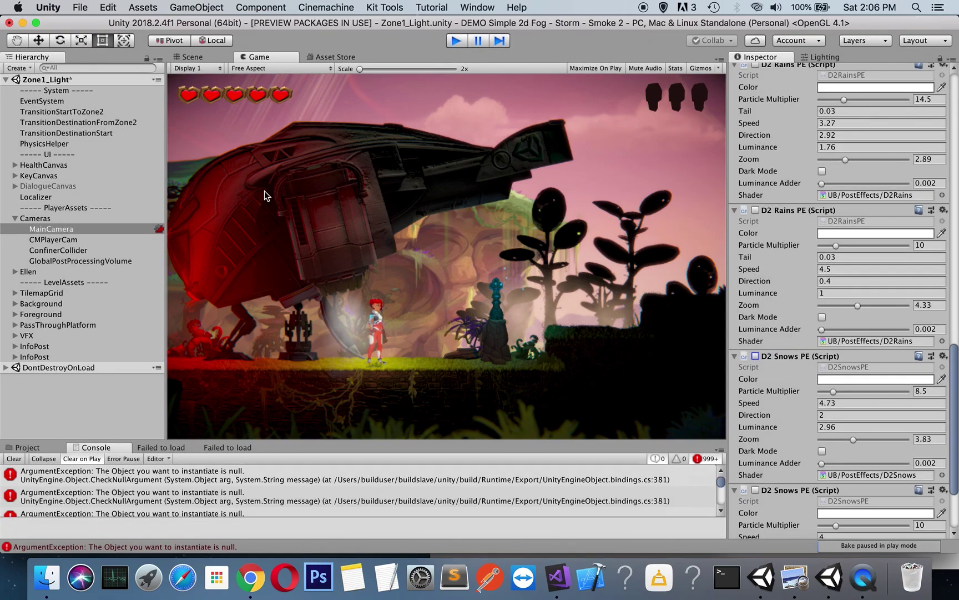
pyautogui.click(28, 447)
pyautogui.moveTo(187, 438); pyautogui.dragTo(199, 359)
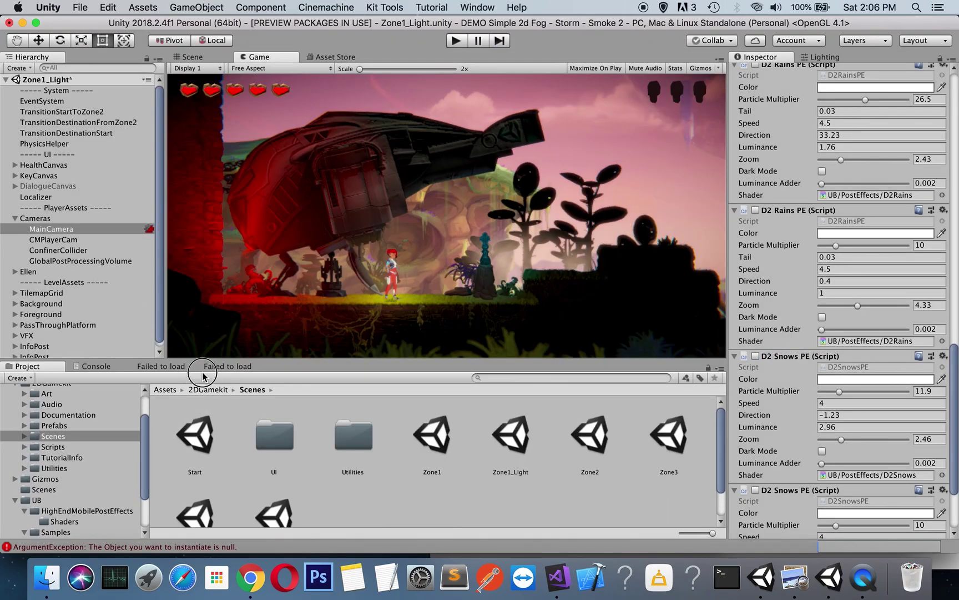
pyautogui.doubleClick(449, 438)
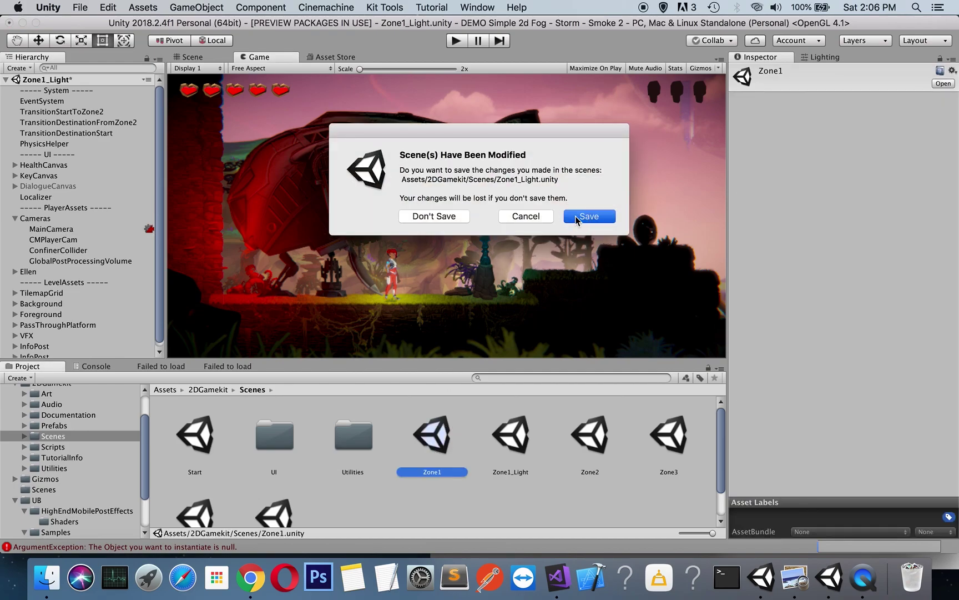
pyautogui.press('Return')
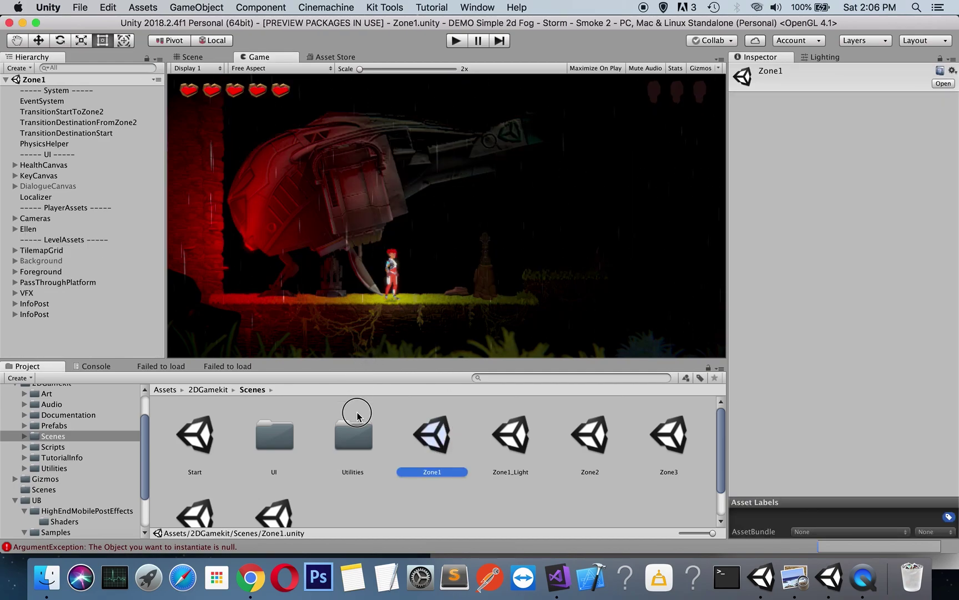
pyautogui.click(102, 368)
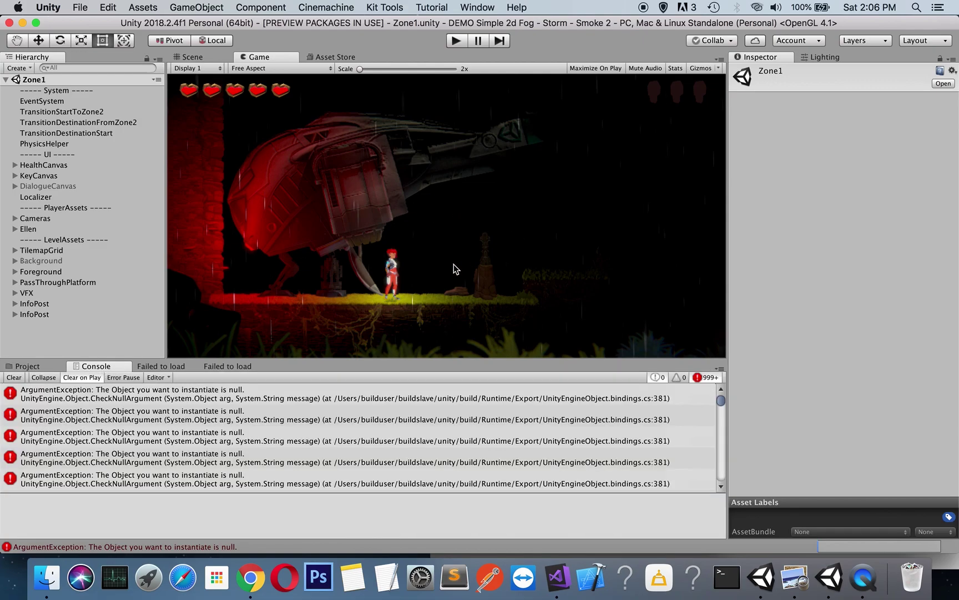
pyautogui.moveTo(370, 361); pyautogui.dragTo(358, 449)
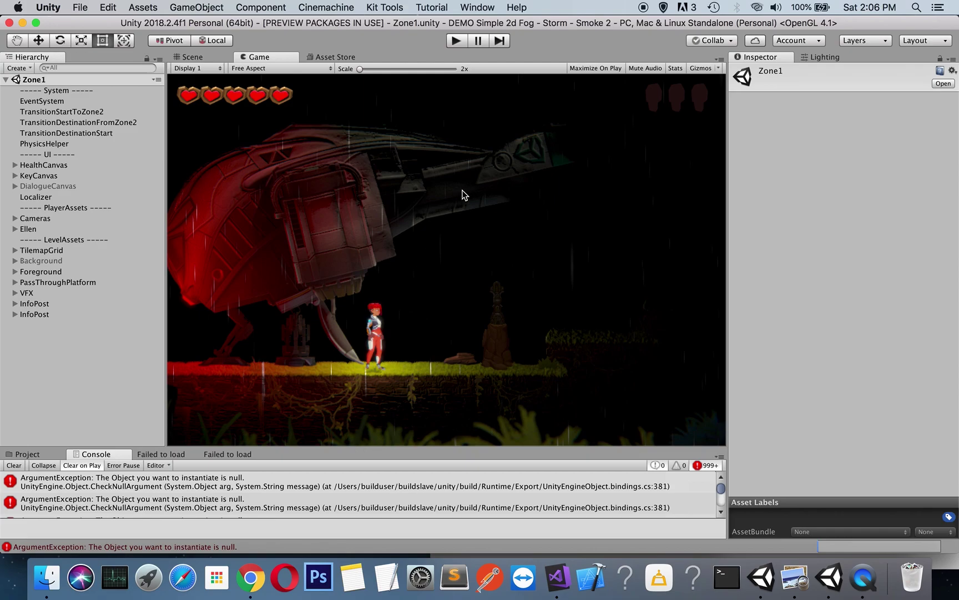
# - Select MainCamera under Cameras, scroll to its D2 Rains PE settings, and run Zone1
pyautogui.click(15, 218)
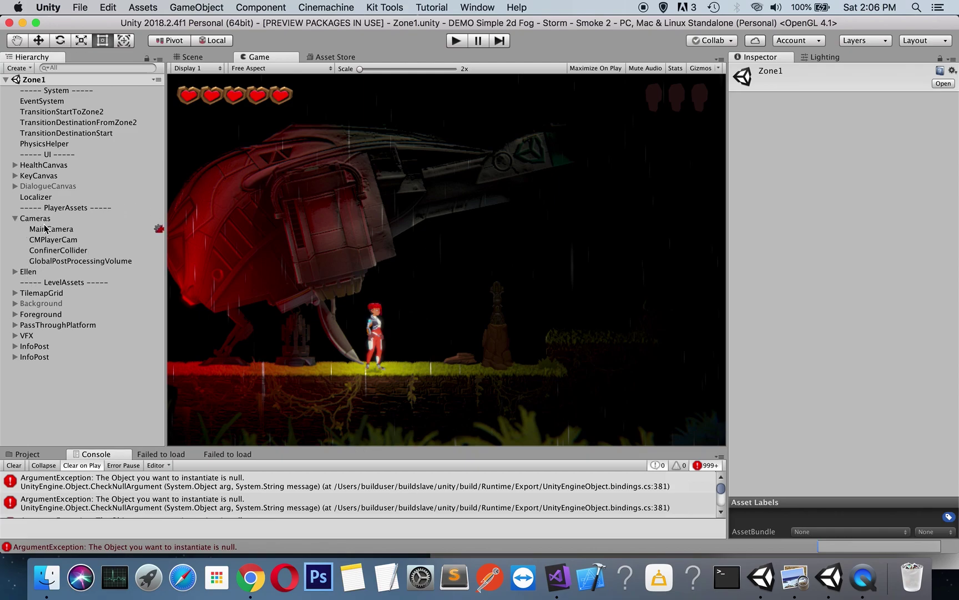
pyautogui.click(48, 229)
pyautogui.scroll(-5, 829, 246)
pyautogui.scroll(-5, 829, 246)
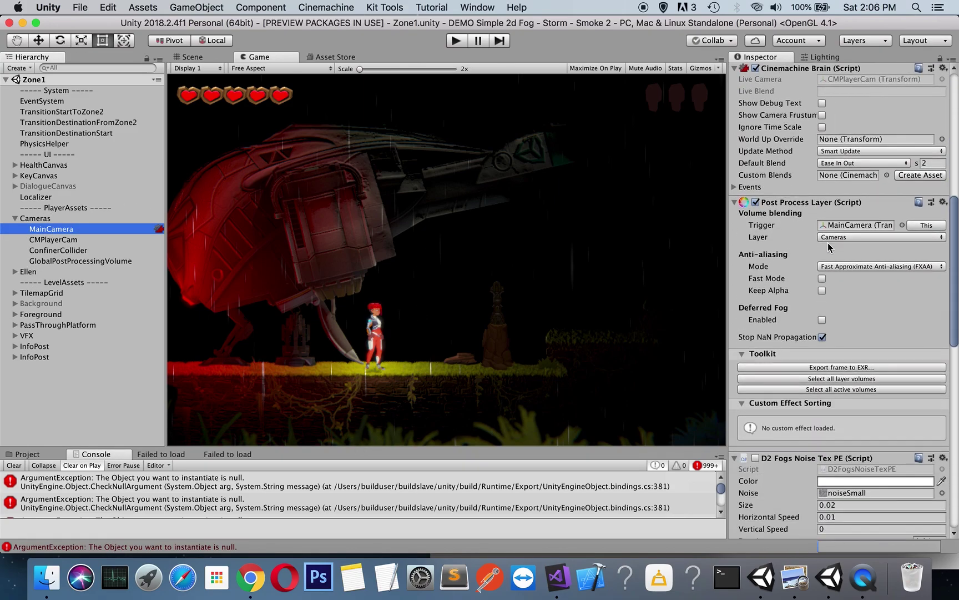
pyautogui.scroll(-5, 829, 245)
pyautogui.scroll(-5, 829, 246)
pyautogui.scroll(-3, 830, 246)
pyautogui.scroll(-3, 829, 246)
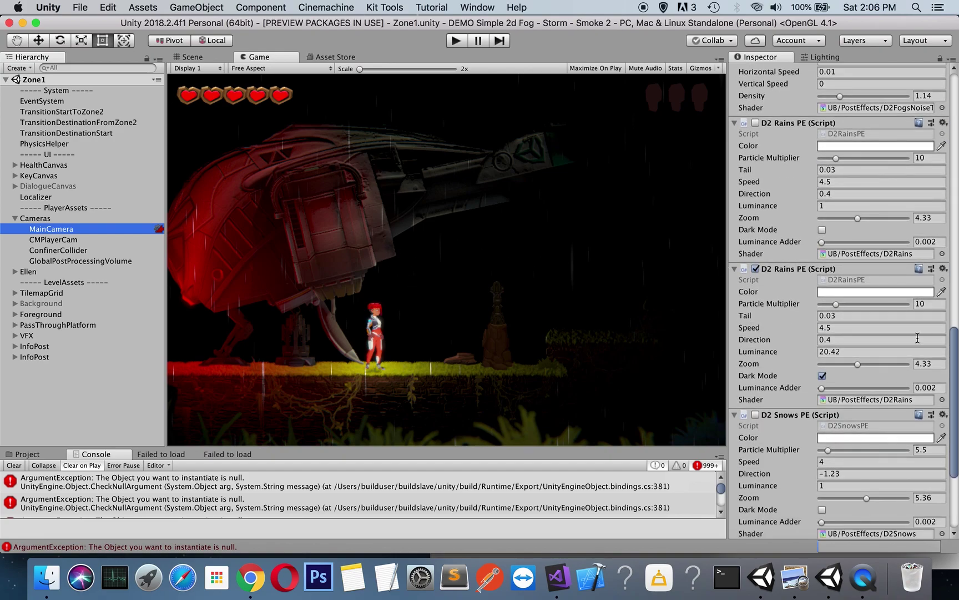
pyautogui.click(456, 41)
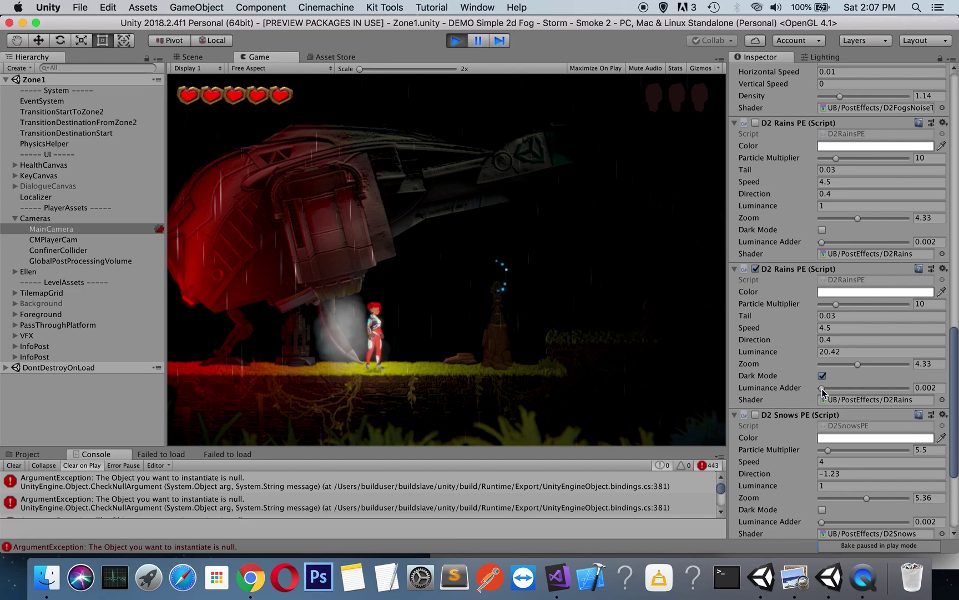
# - Fine-tune the second D2 Rains PE Luminance Adder slider until it reads 0.0046
pyautogui.moveTo(823, 388); pyautogui.dragTo(837, 389)
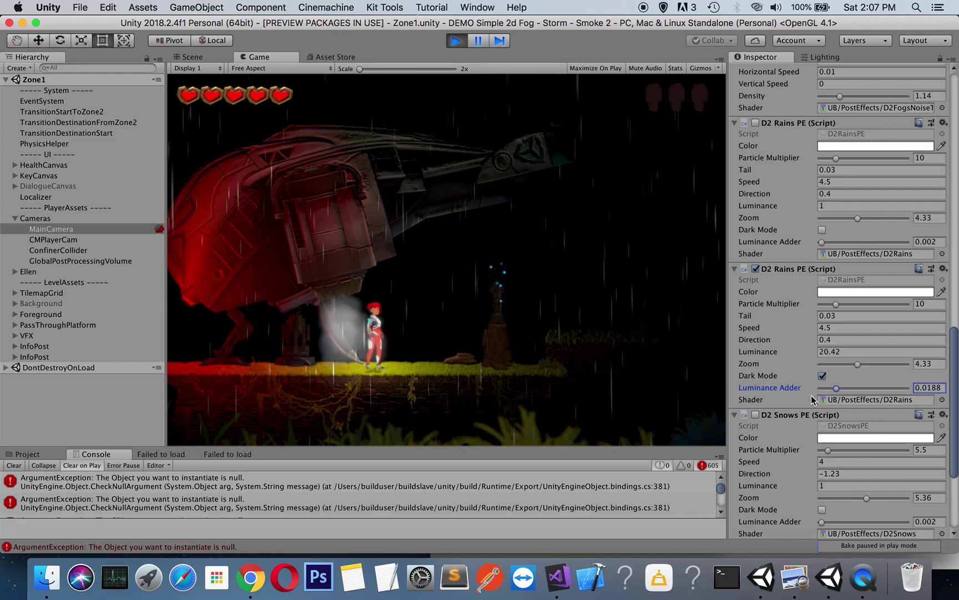
pyautogui.click(835, 388)
pyautogui.moveTo(836, 388); pyautogui.dragTo(822, 392)
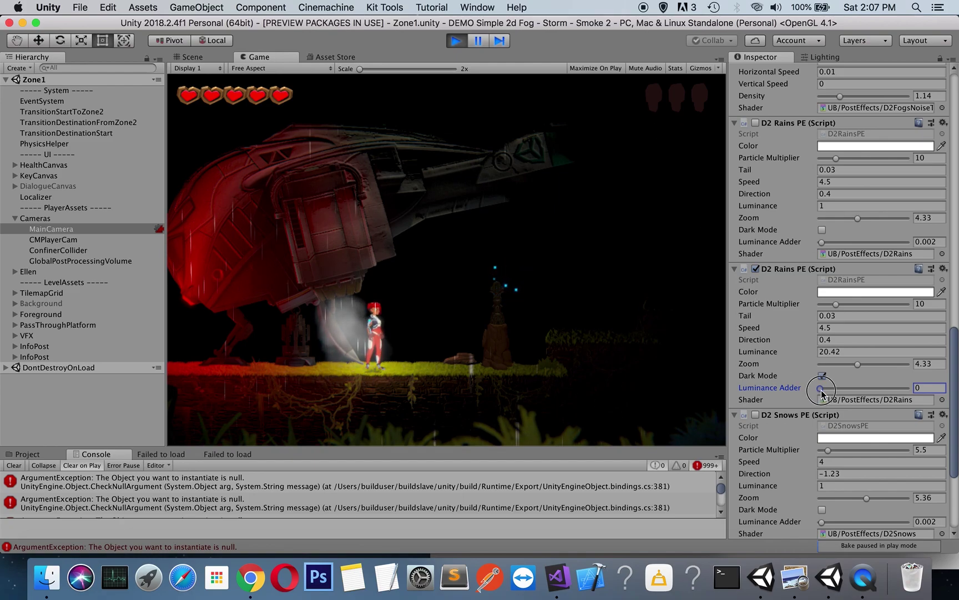
pyautogui.moveTo(821, 393); pyautogui.dragTo(826, 394)
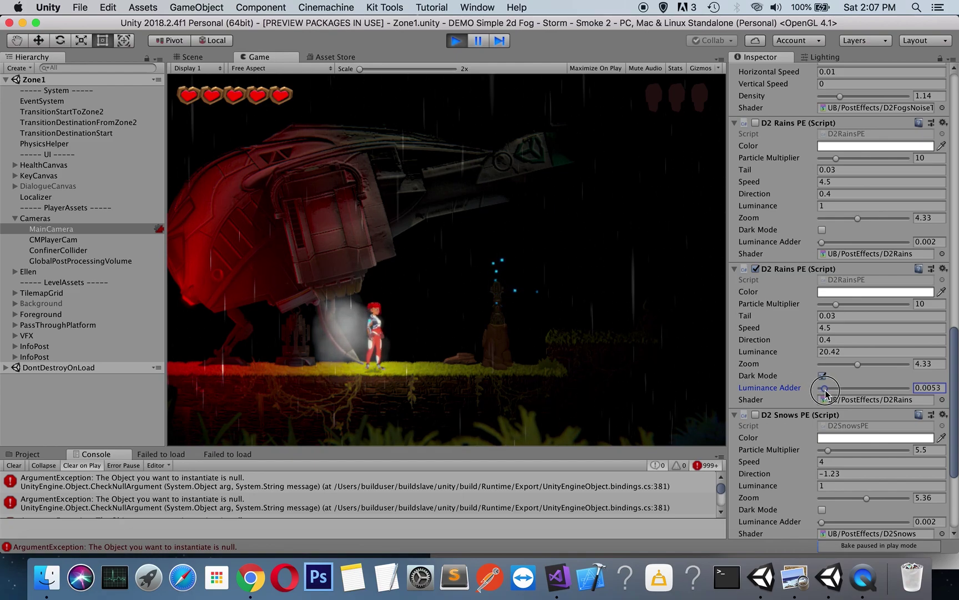
pyautogui.moveTo(826, 393); pyautogui.dragTo(824, 393)
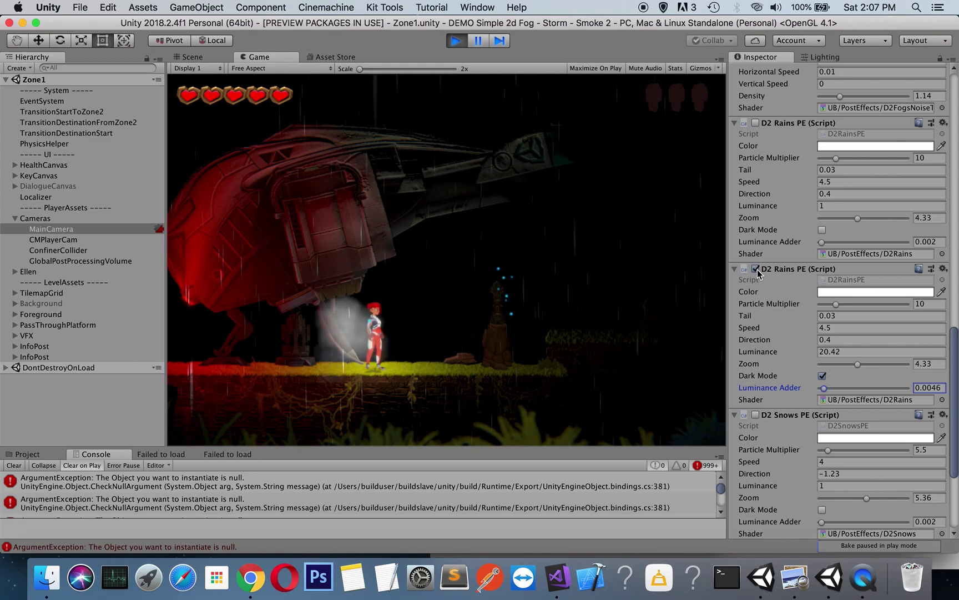
# - Enable the second D2 Snows PE in Dark Mode with luminance 17.03 and adder 0.0013
pyautogui.scroll(-5, 806, 311)
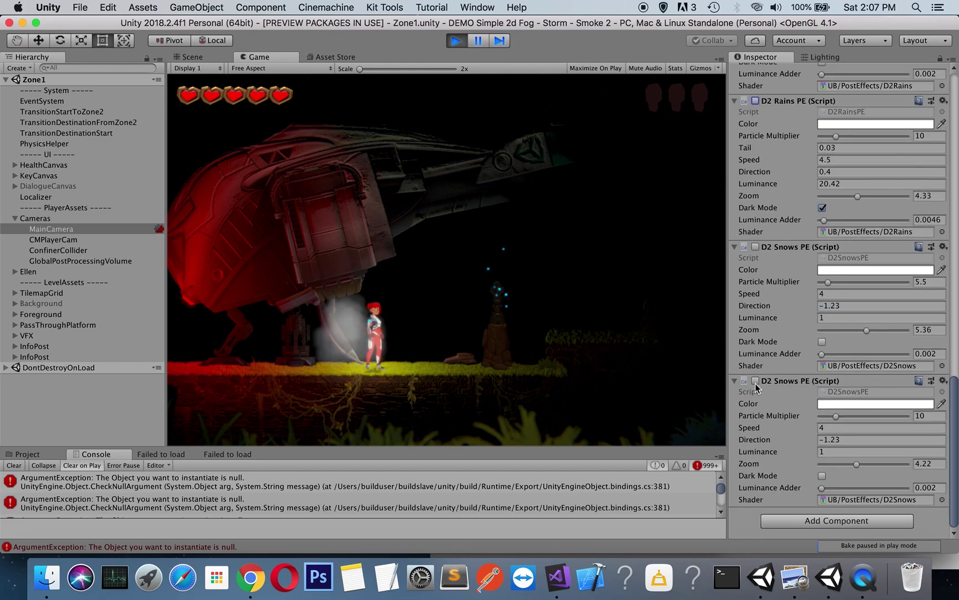
pyautogui.click(755, 381)
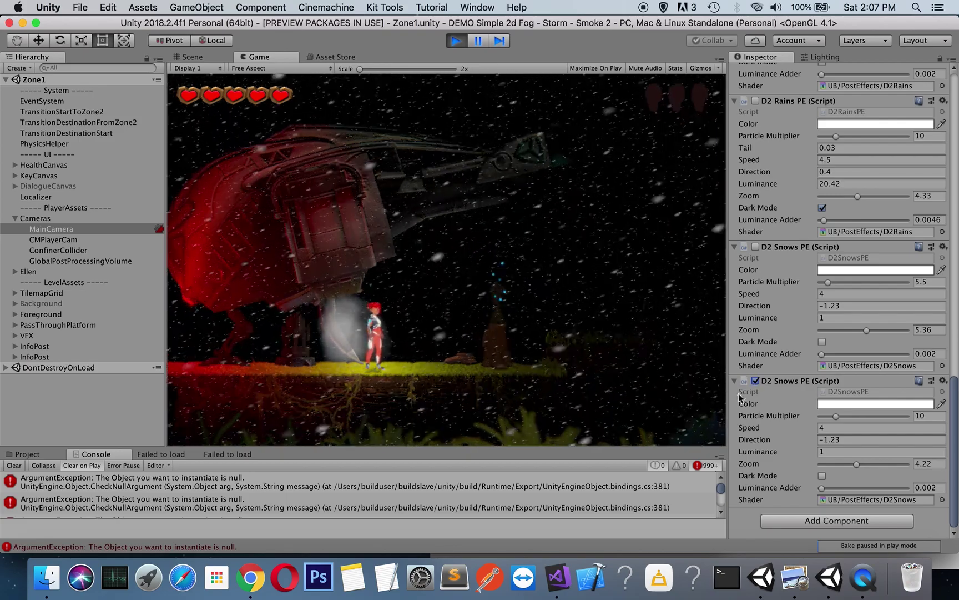
pyautogui.click(822, 476)
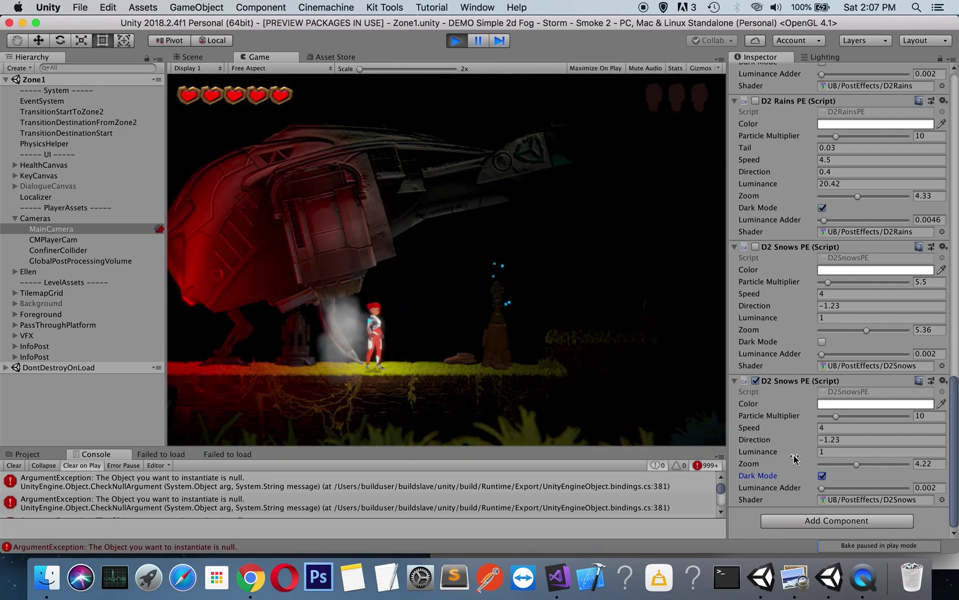
pyautogui.moveTo(779, 454); pyautogui.dragTo(831, 454)
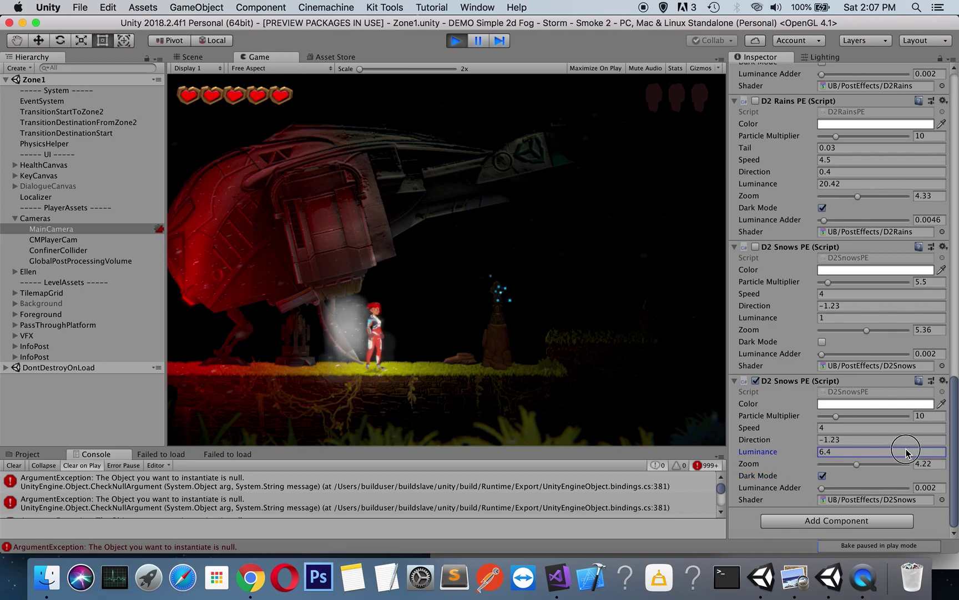
pyautogui.moveTo(906, 451)
pyautogui.mouseDown()
pyautogui.moveTo(952, 451)
pyautogui.moveTo(958, 439)
pyautogui.mouseUp()
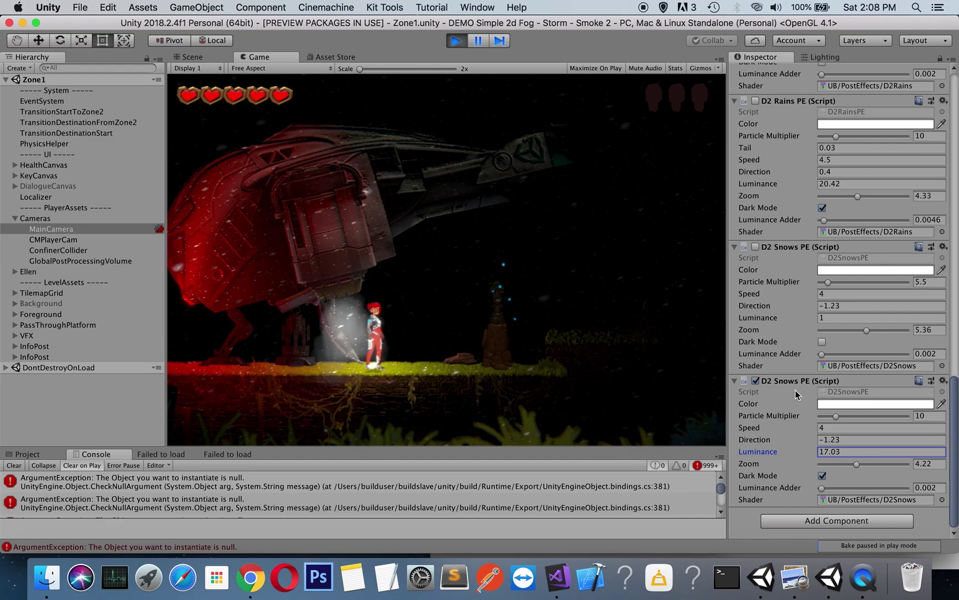
pyautogui.moveTo(822, 488); pyautogui.dragTo(846, 489)
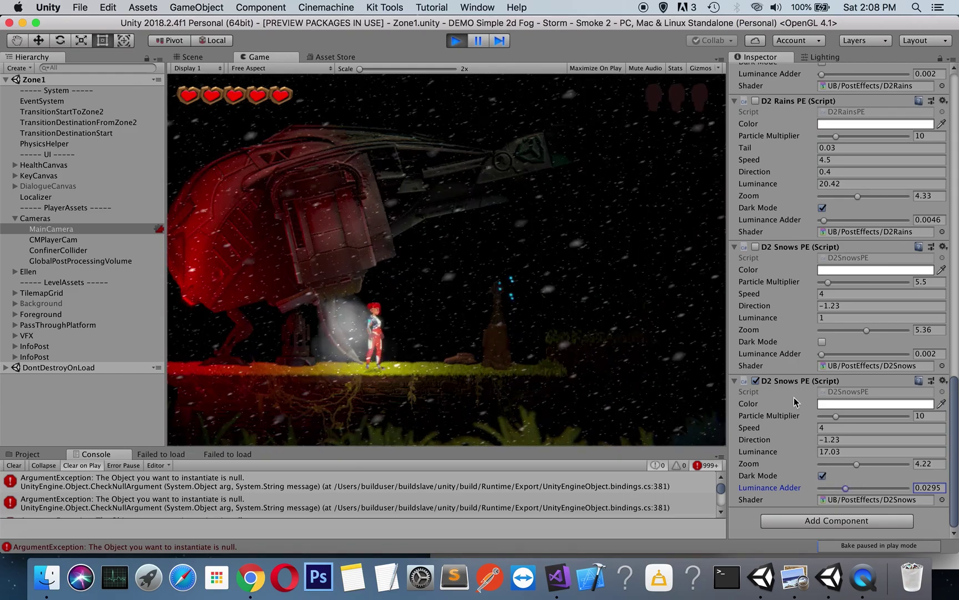
pyautogui.moveTo(845, 488); pyautogui.dragTo(824, 488)
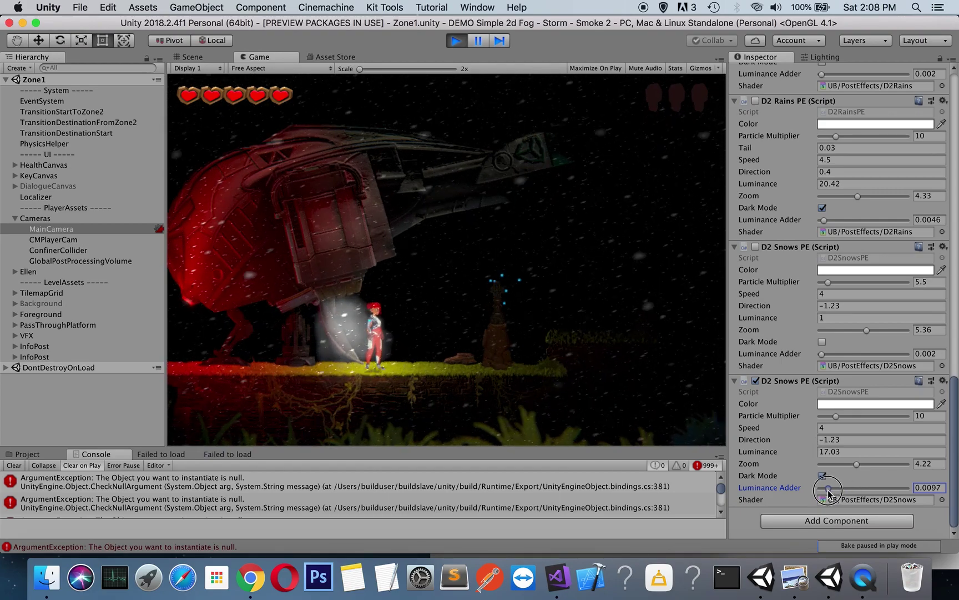